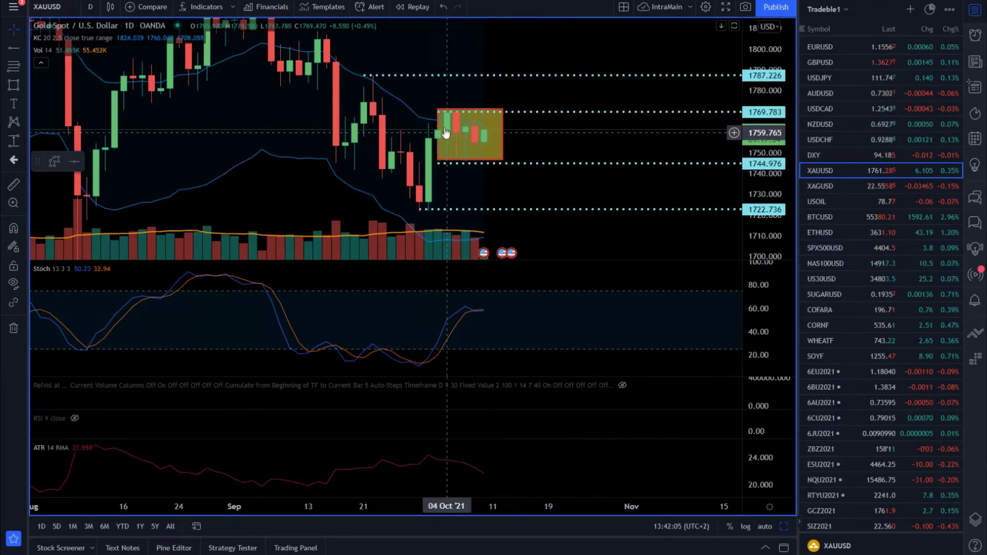
Align the two horizontal rays with the upper and lower edges of the yellow range box on XAUUSD, at 1771.260 and 1746.453
scroll(648, 139, "up", 1)
left_click_drag(761, 157, 761, 85)
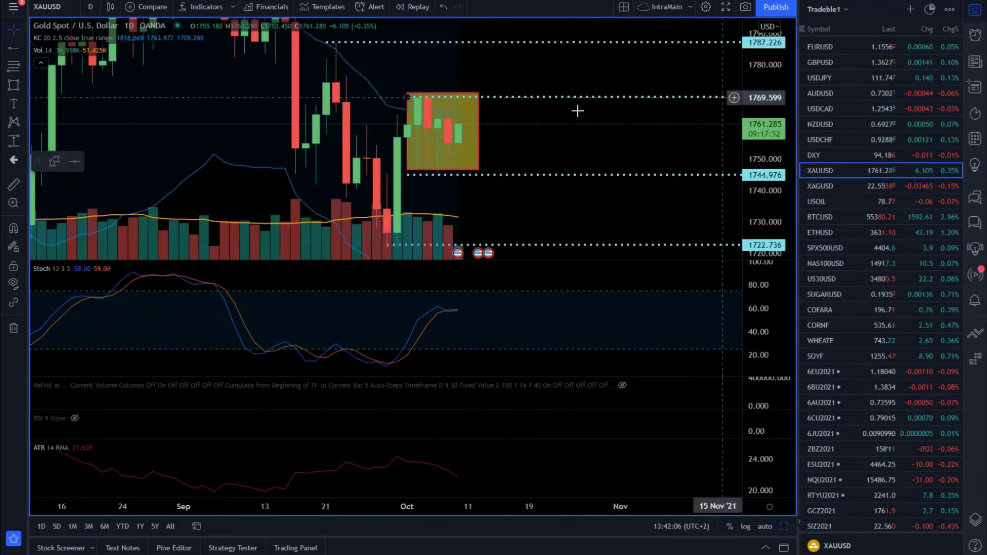
scroll(417, 136, "up", 2)
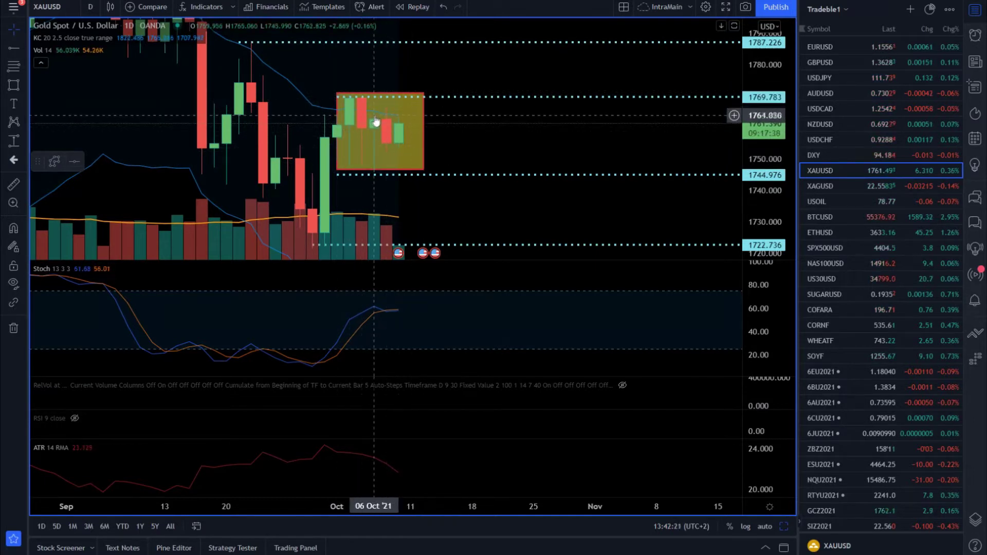
left_click(389, 104)
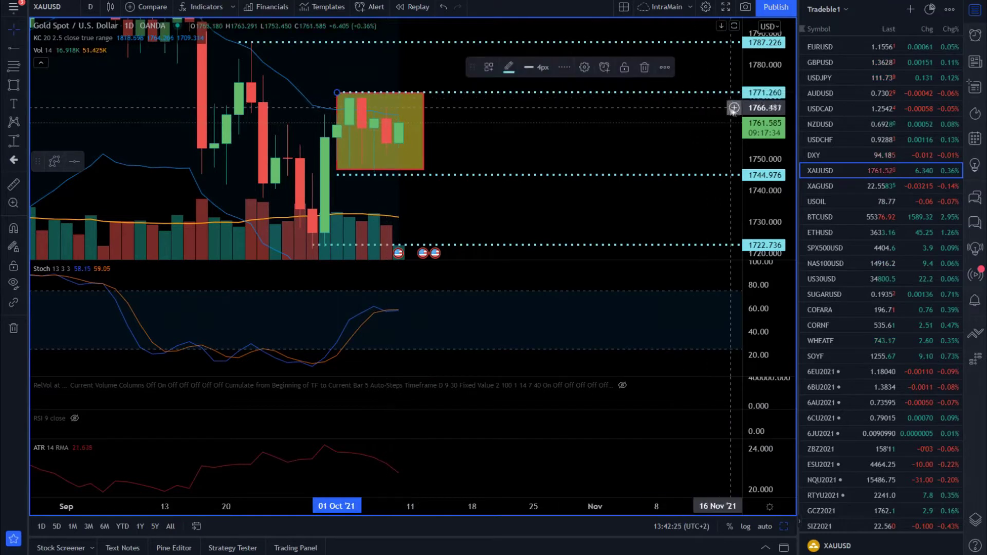
left_click_drag(411, 174, 423, 170)
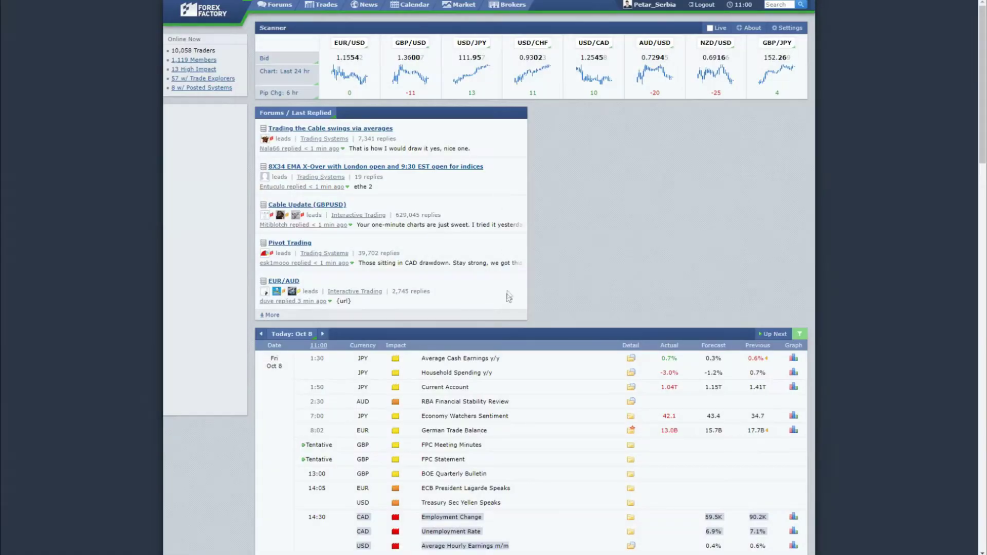
Switch to the Forex Factory site and review today's economic calendar for Oct 8
scroll(508, 297, "down", 4)
left_click(517, 295)
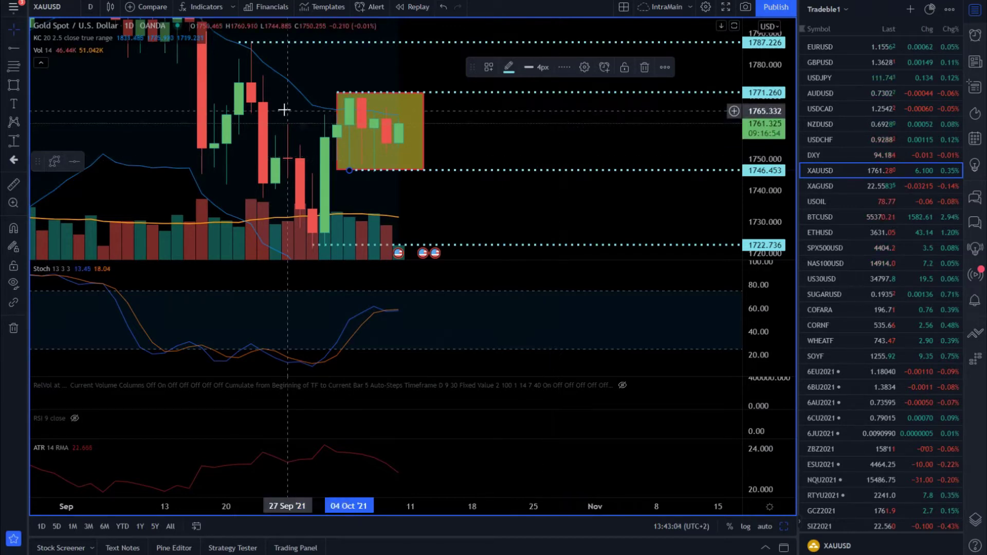
Back on the XAUUSD chart, draw a steep rising trend line from about 1761.96 at the last candle to about 1777.72 on 11 Oct
left_click_drag(287, 110, 307, 116)
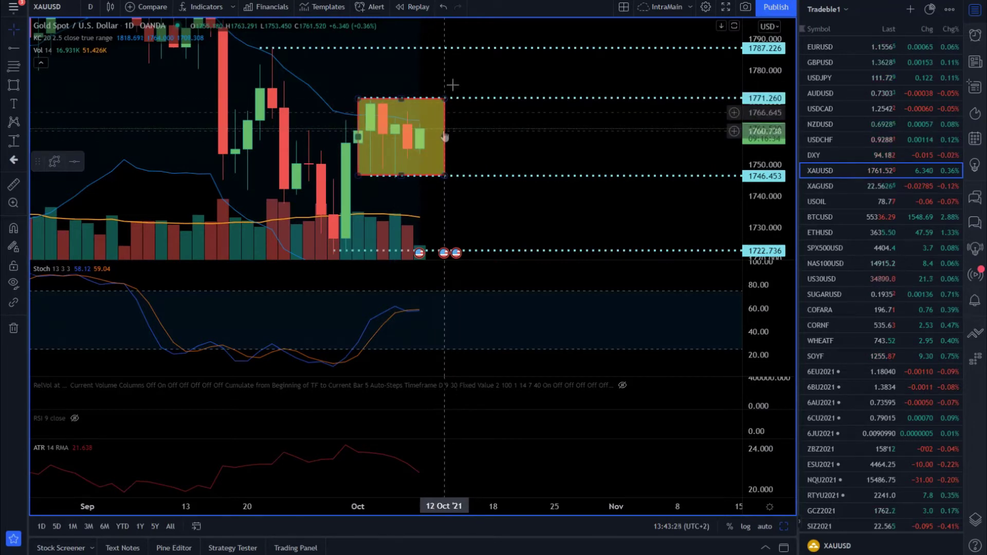
mouse_move(491, 139)
left_mouse_down()
mouse_move(493, 151)
mouse_move(483, 138)
left_mouse_up()
left_click_drag(763, 123, 762, 132)
left_click(18, 50)
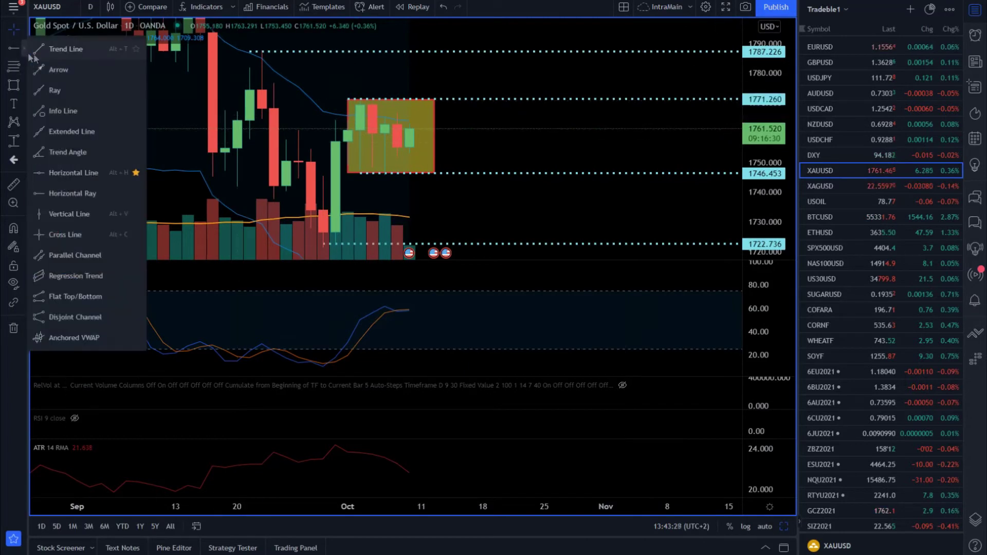
left_click(57, 48)
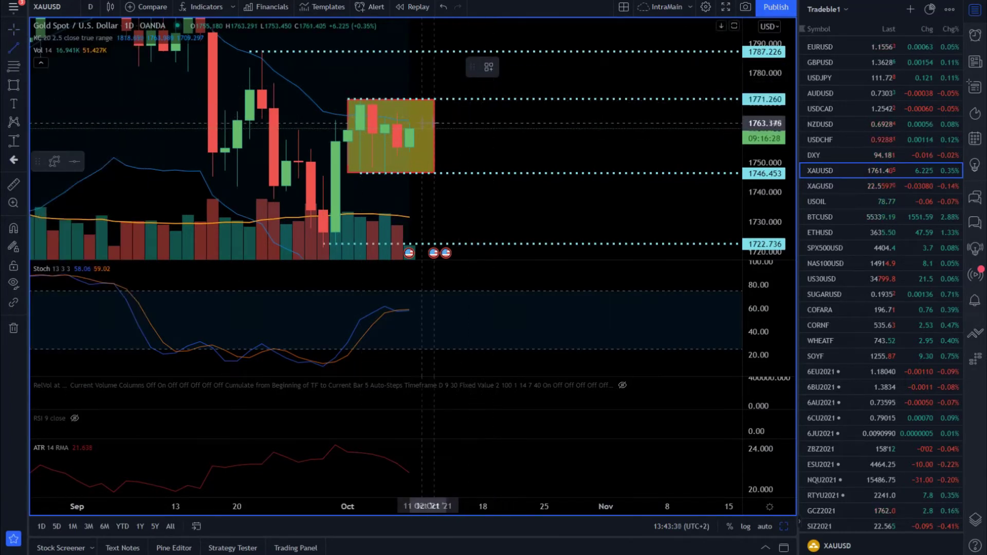
left_click(409, 127)
left_click(422, 80)
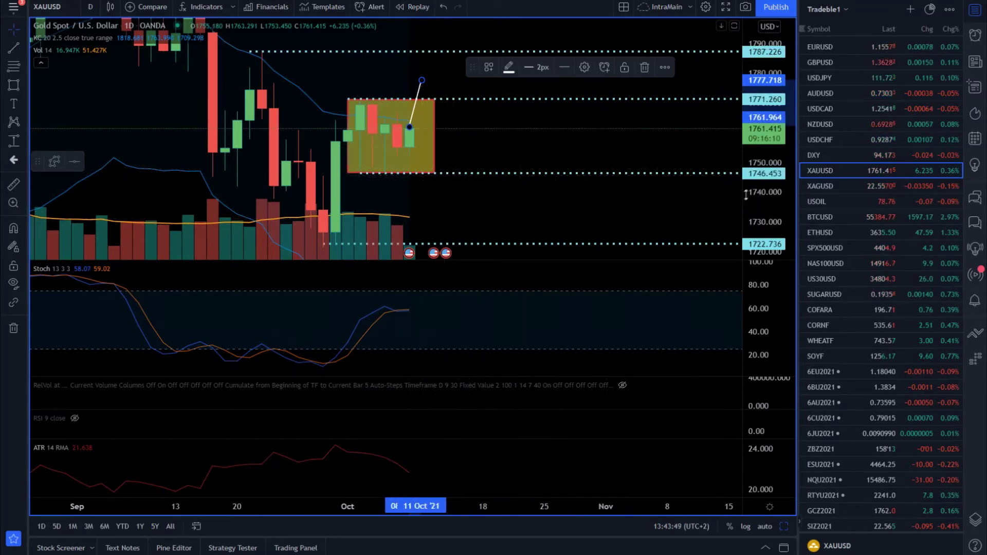
left_click(584, 188)
left_click_drag(584, 187, 569, 165)
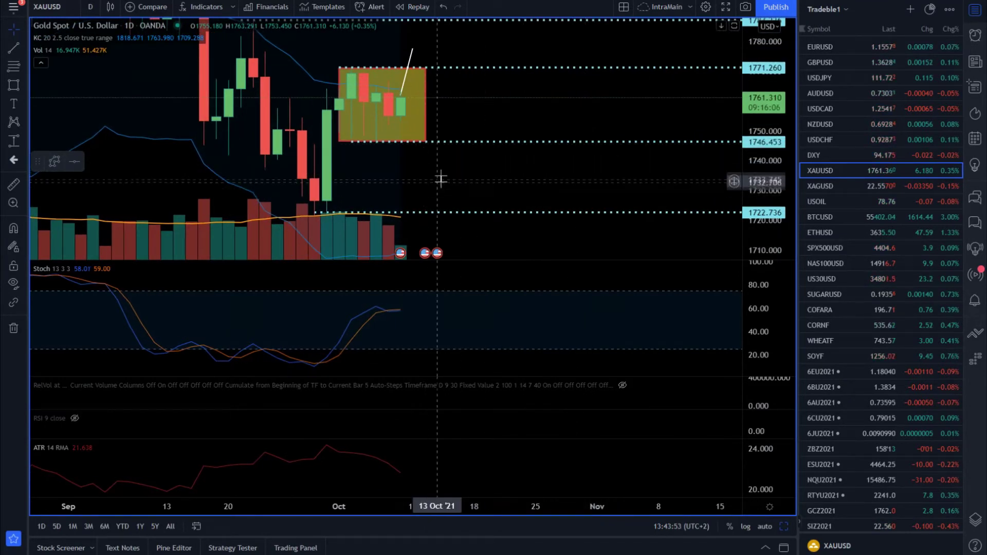
left_click_drag(440, 181, 440, 161)
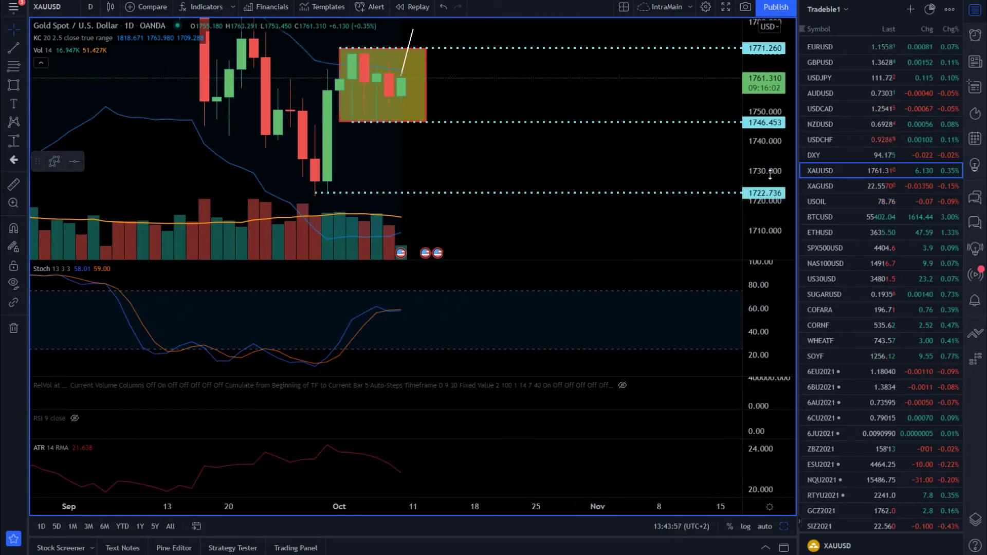
left_click_drag(551, 165, 552, 186)
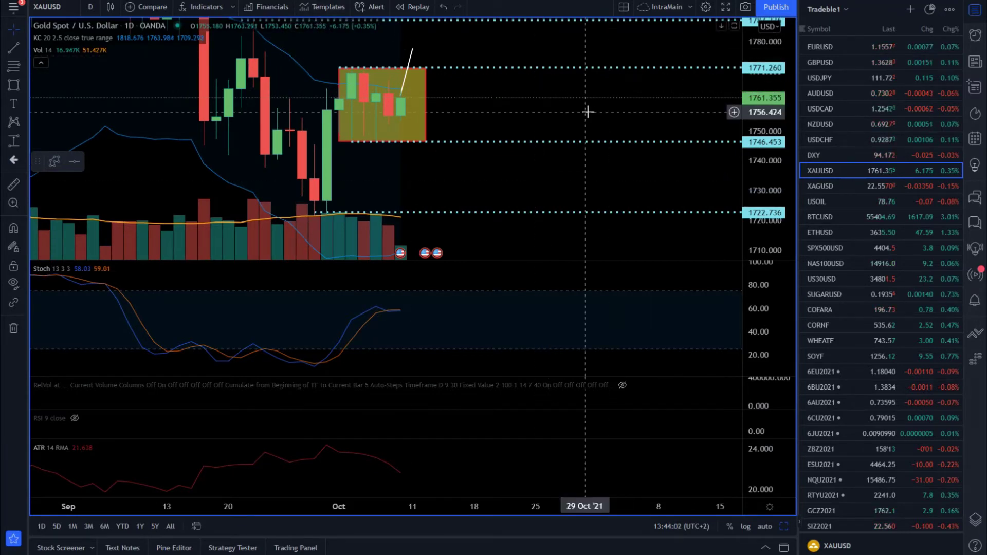
left_click_drag(592, 114, 603, 132)
Open the DXY daily chart and draw a short trend line just above the last two candles
left_click(843, 155)
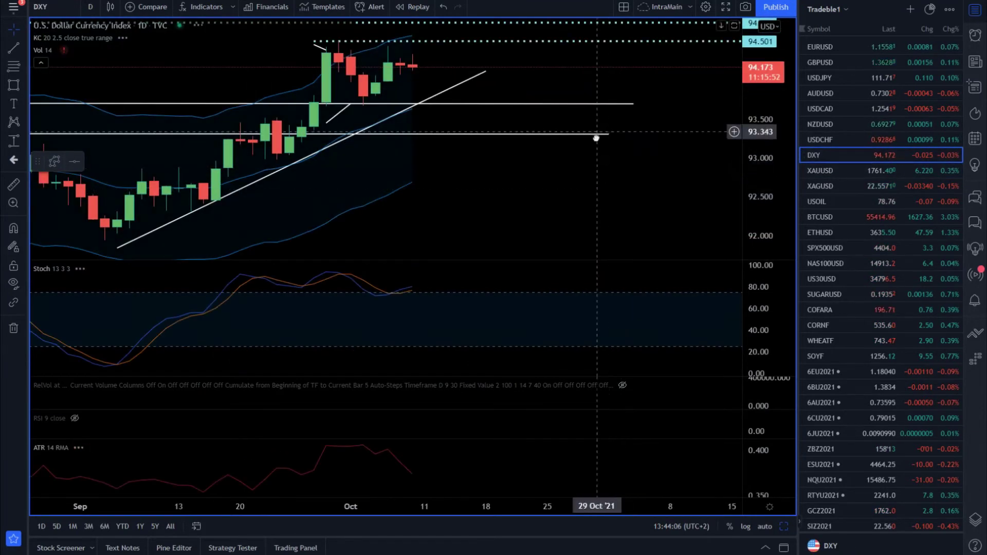
left_click_drag(646, 135, 671, 199)
left_click_drag(763, 161, 764, 49)
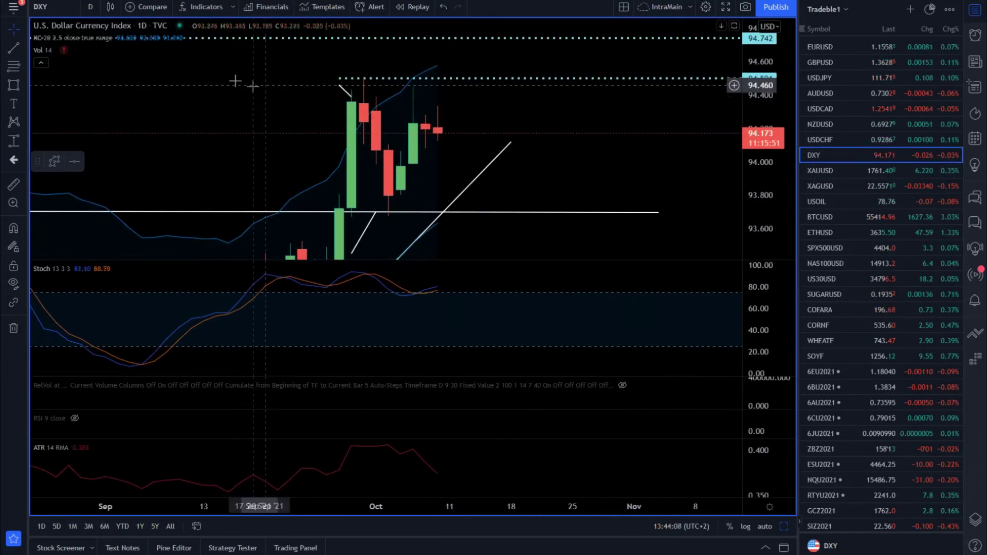
left_click(13, 48)
left_click(438, 102)
left_click(425, 113)
left_click(533, 123)
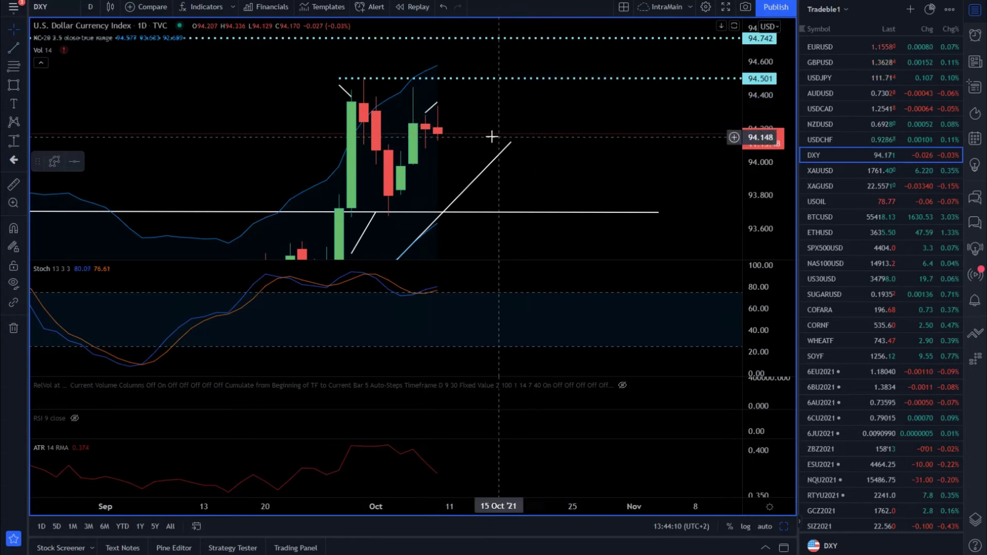
Draw two flat trend lines ending at 14 Oct on DXY: one at about 93.97 from the 5 Oct candle, one from the following candle's high
left_click(14, 48)
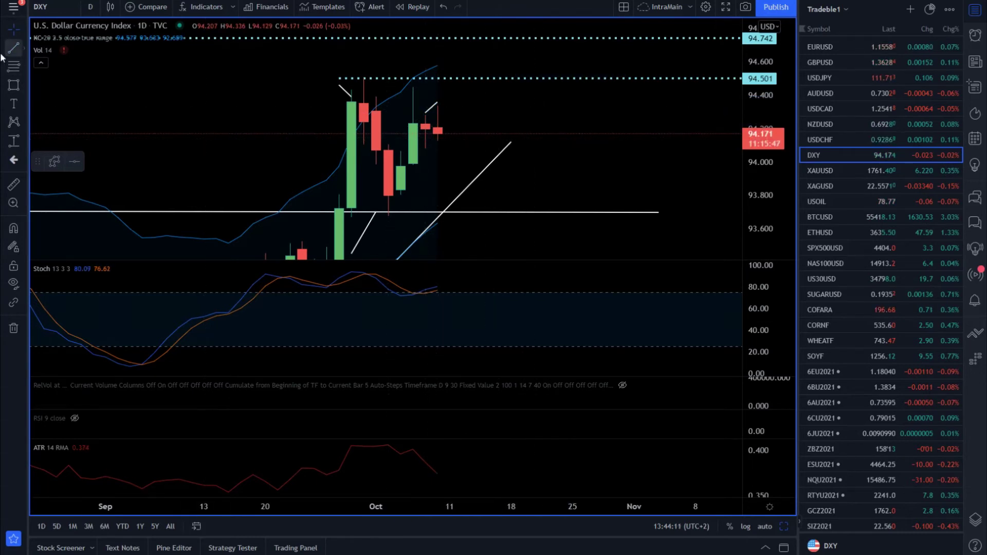
left_click(401, 168)
left_click(486, 168)
key("alt+t")
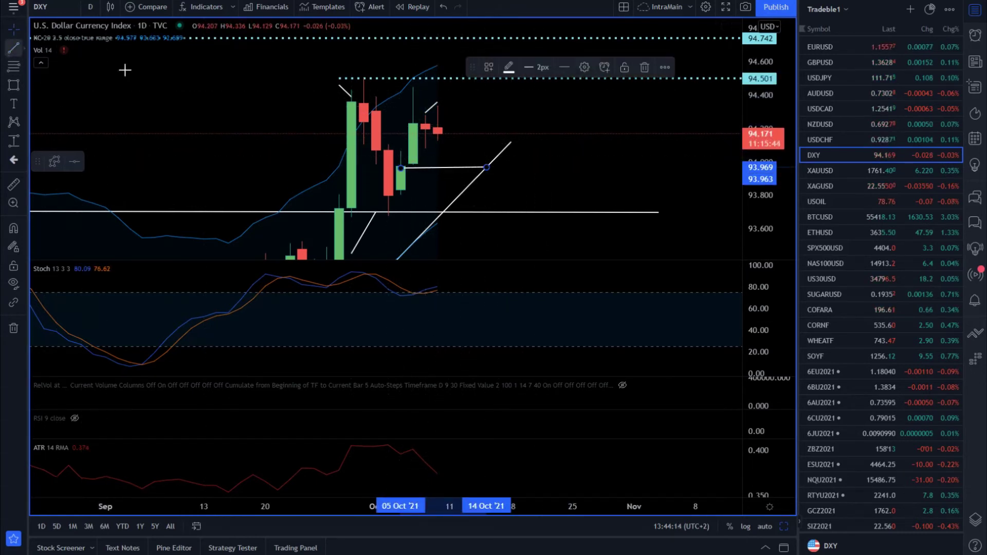
left_click(413, 88)
left_click(487, 87)
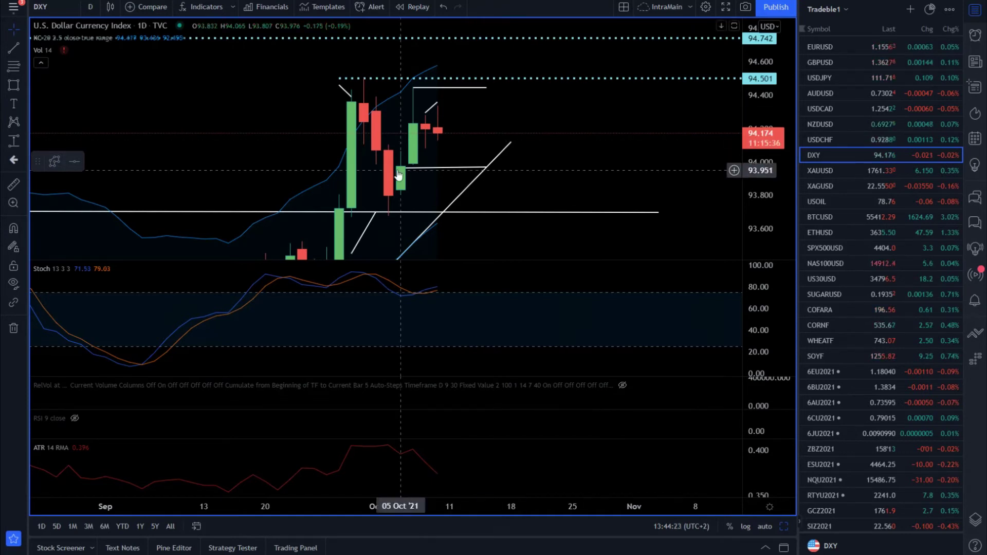
left_click(414, 168)
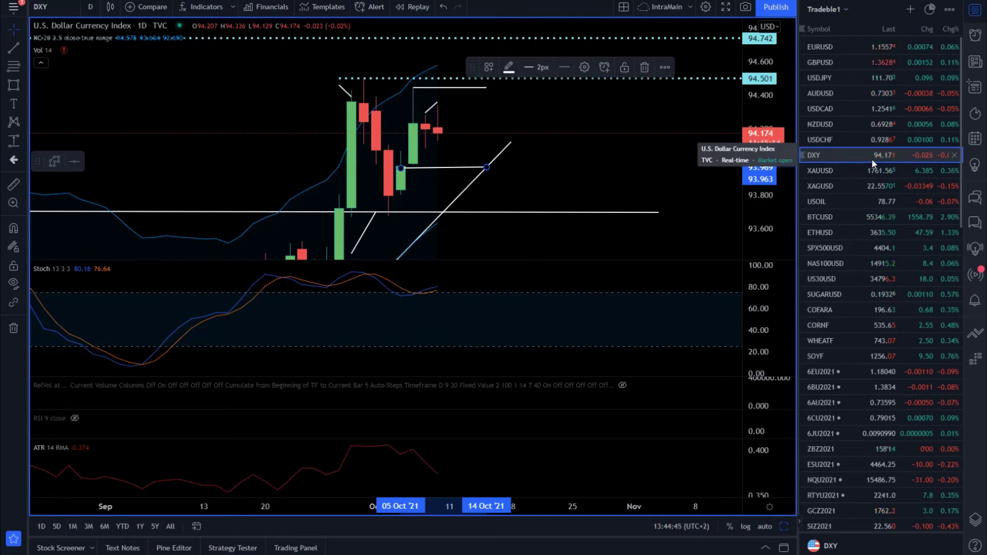
left_click(564, 105)
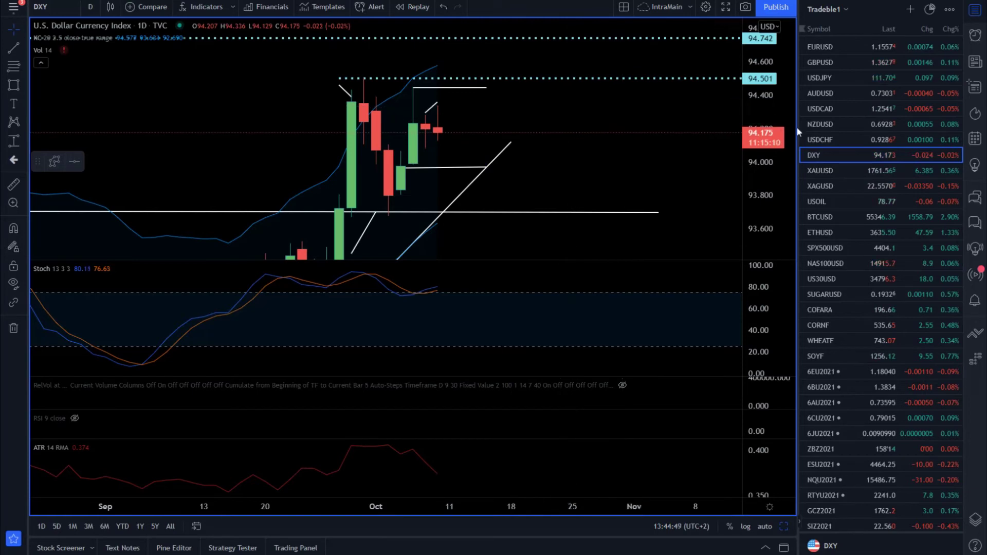
Widen the watchlist and open the EURUSD daily chart, stretching its price scale around the latest candles
left_click_drag(797, 127, 742, 124)
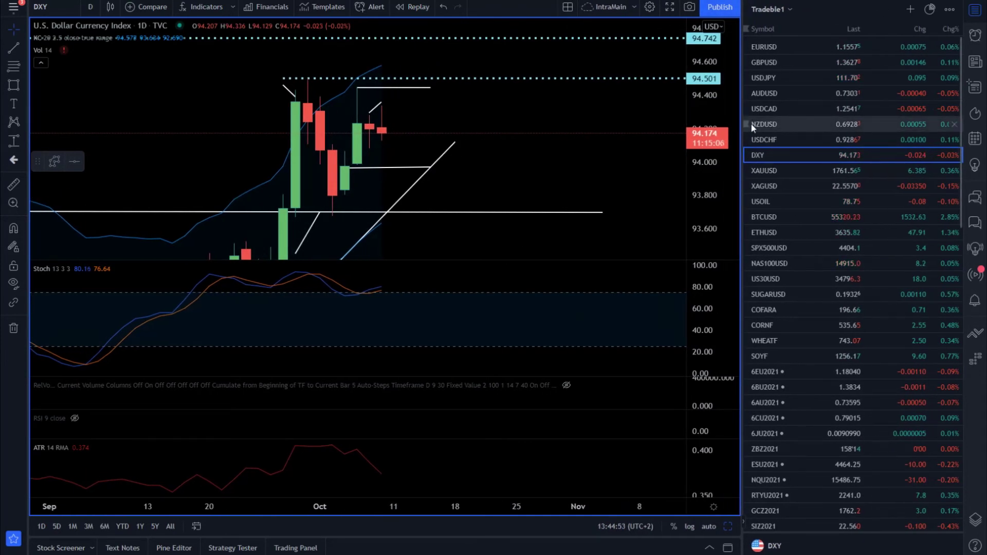
left_click(784, 49)
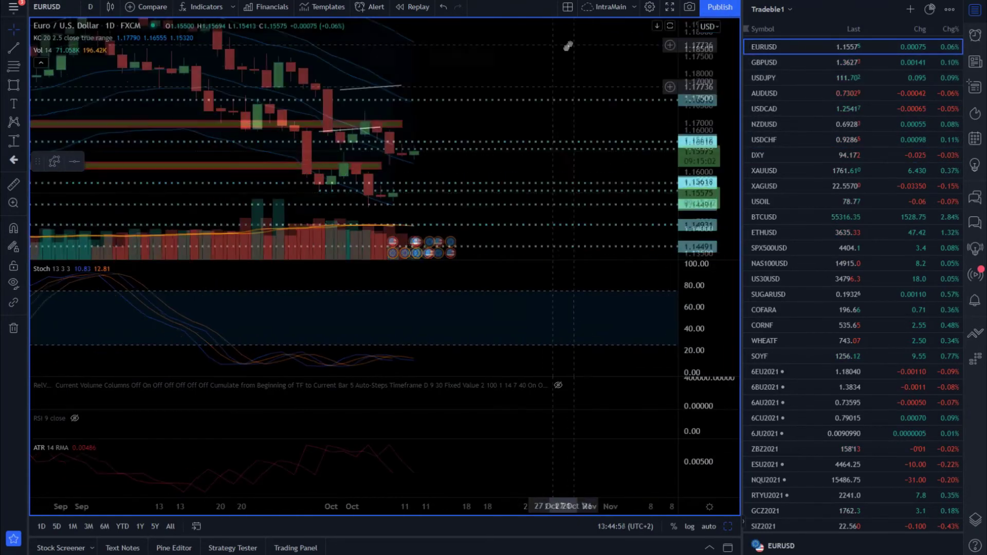
left_click_drag(714, 180, 714, 32)
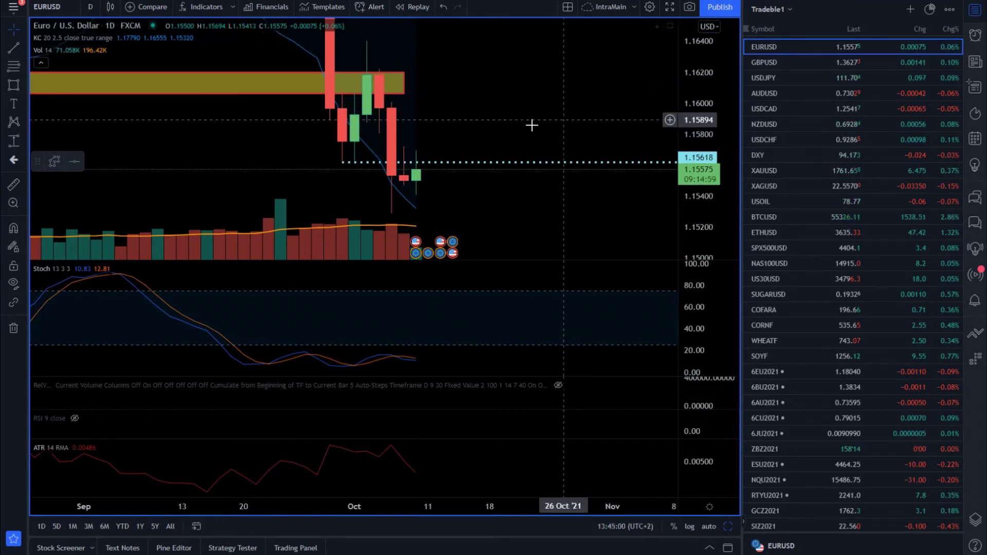
Draw a short rising trend line just above the last two candles on EURUSD
left_click(14, 48)
left_click(415, 128)
left_click(405, 140)
left_click(510, 158)
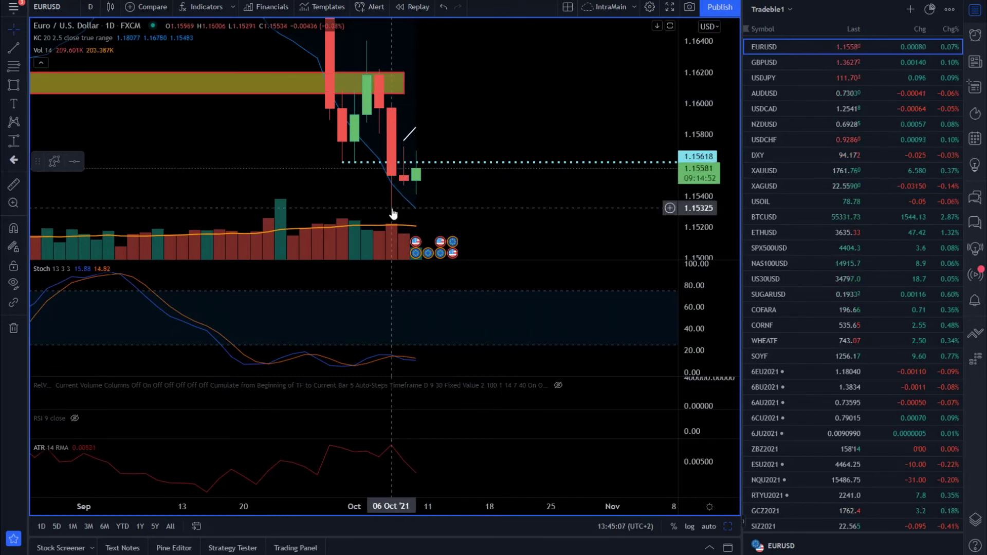
Move the EURUSD horizontal ray from the early October lows down to the 6 Oct candle's low, at about 1.15278
left_click_drag(346, 194, 324, 164)
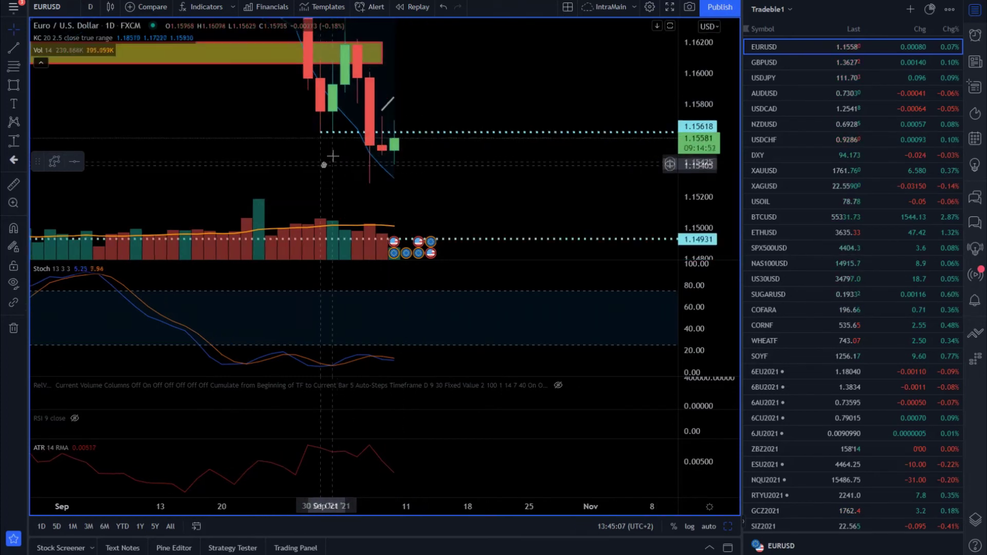
left_click(320, 132)
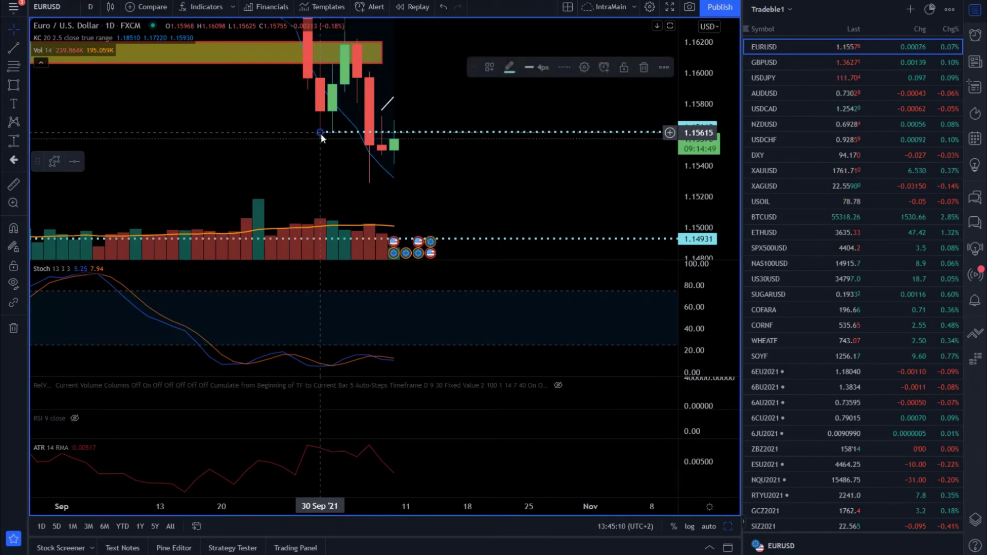
left_click(365, 184)
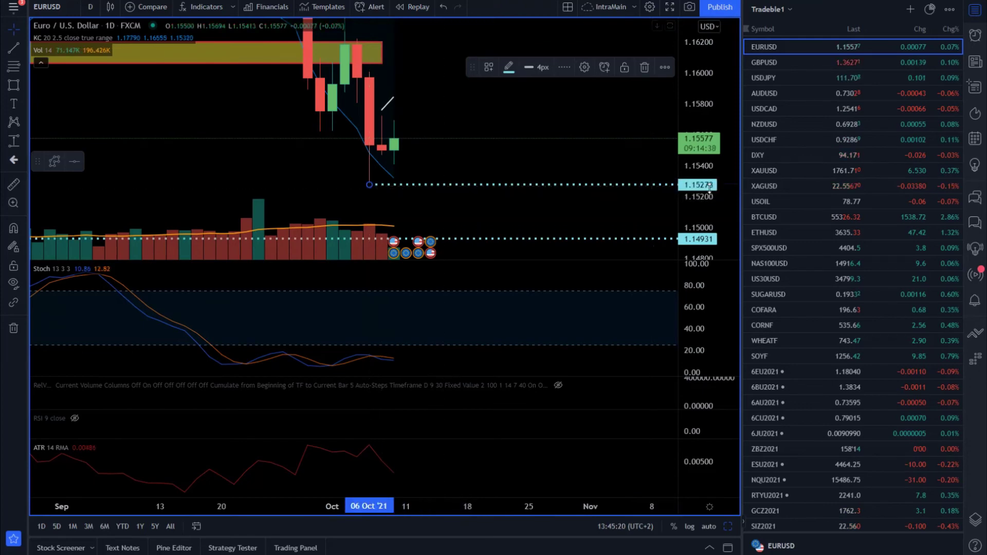
scroll(662, 173, "down", 3)
left_click_drag(639, 221, 637, 202)
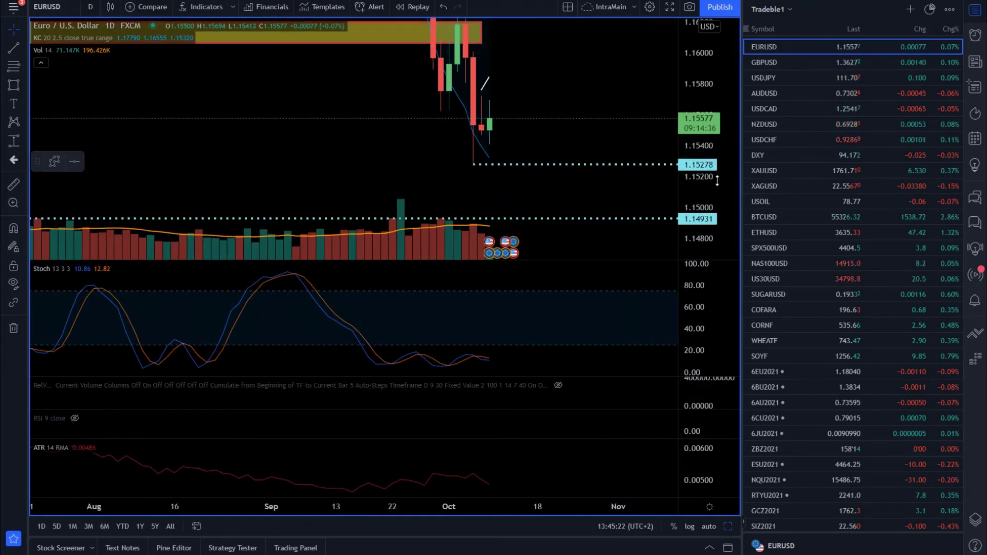
left_click_drag(316, 152, 287, 203)
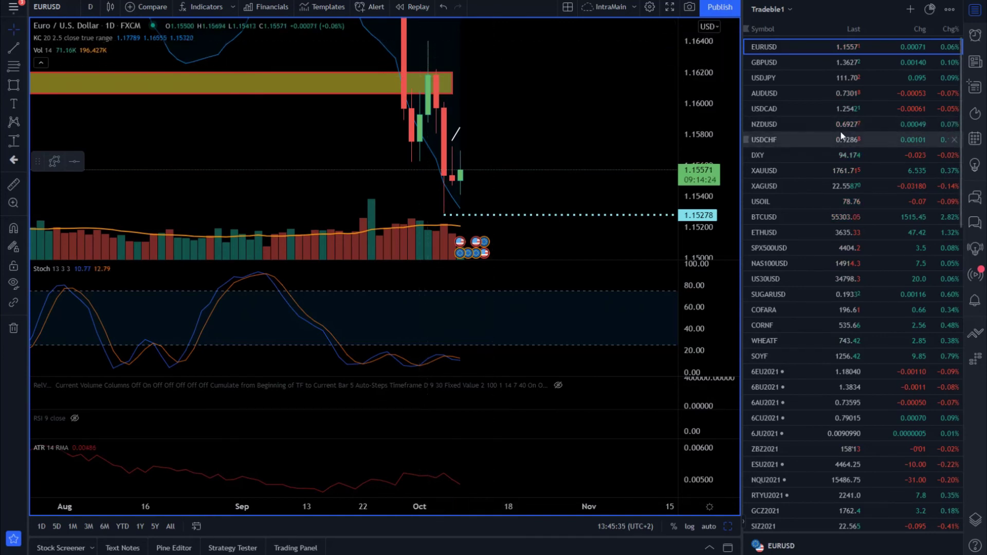
mouse_move(840, 131)
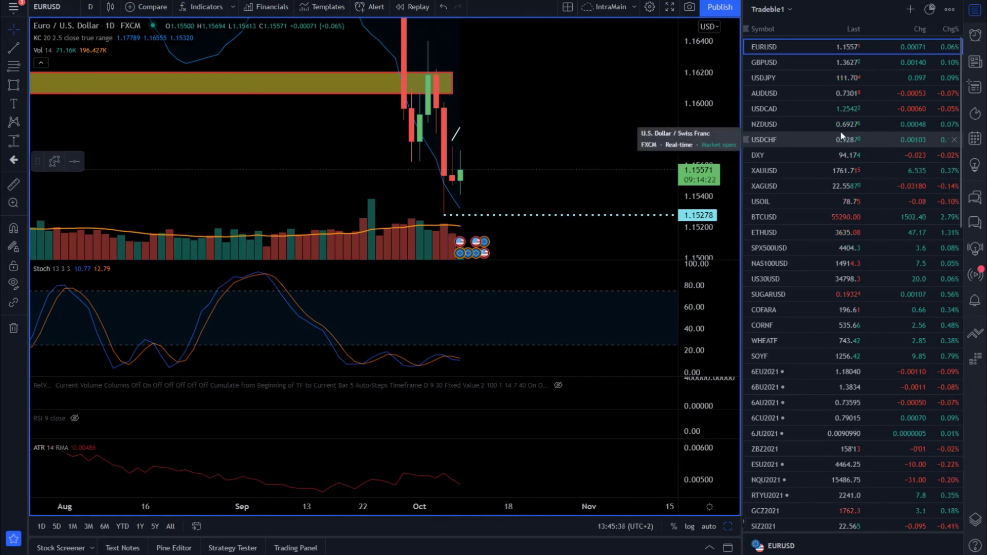